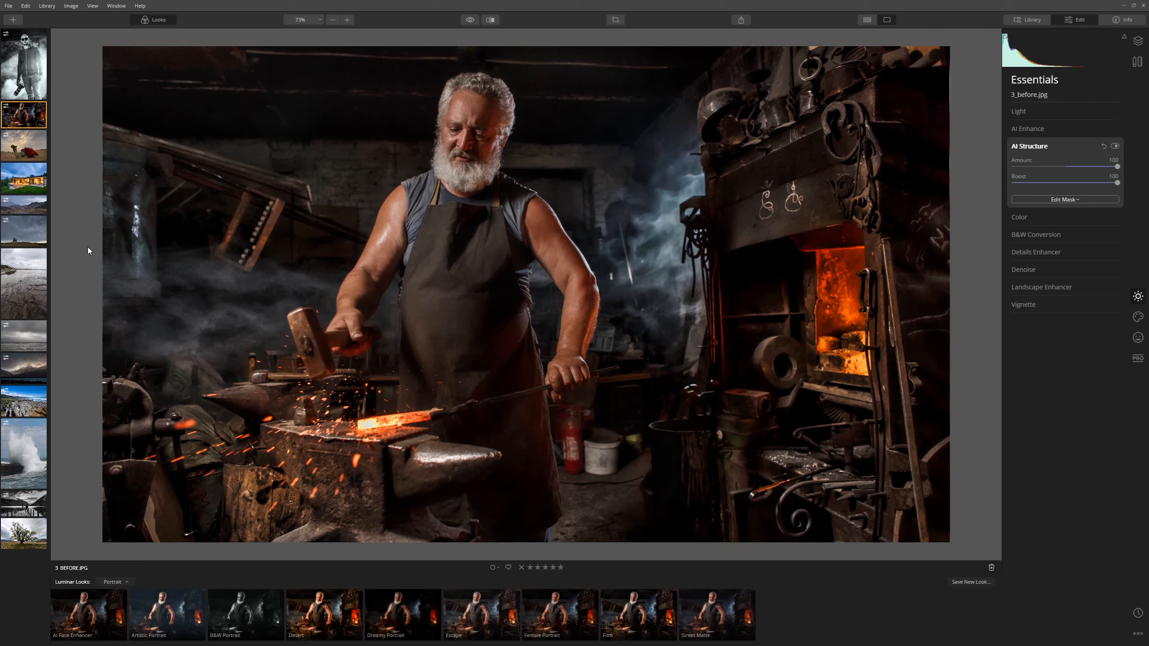
Open the mountain road photo and set AI Accent to 53 and AI Sky Enhancer to about 49
{"action": "left_click", "coordinate": [33, 198]}
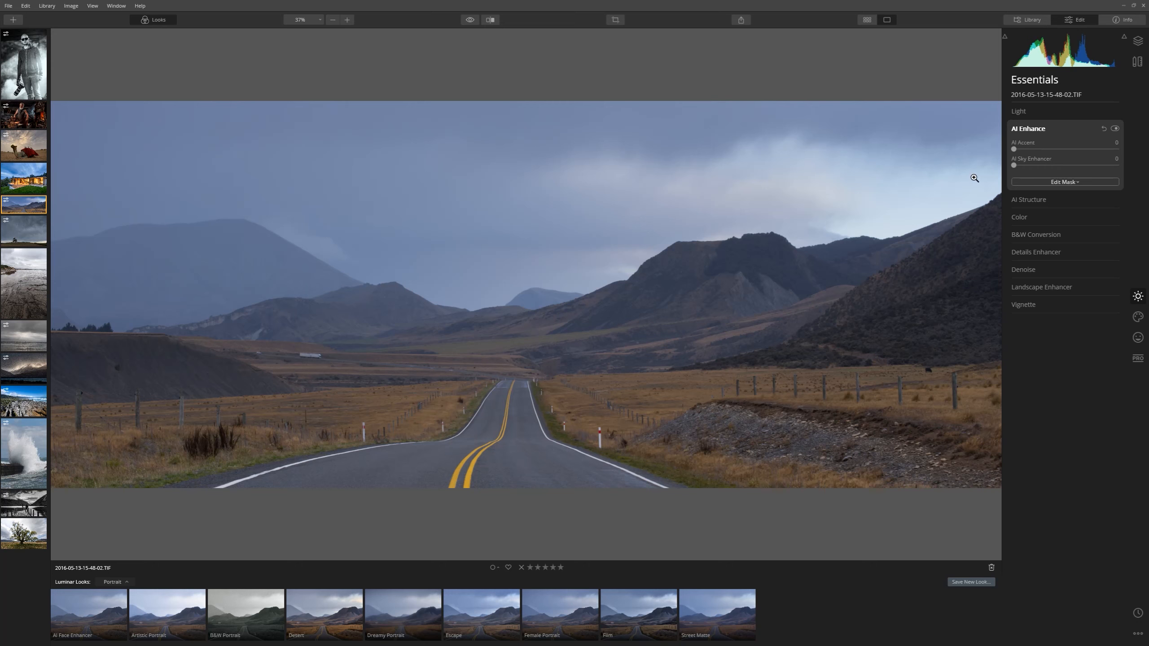
{"action": "left_click_drag", "start_coordinate": [1015, 149], "coordinate": [1069, 155]}
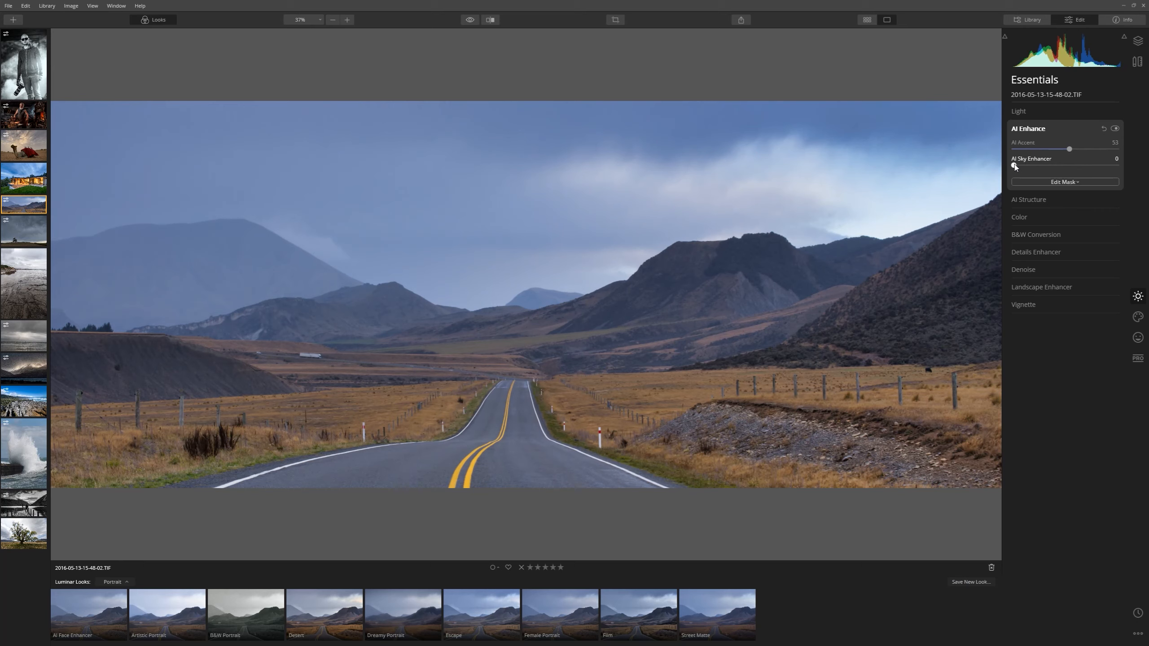
{"action": "left_click_drag", "start_coordinate": [1014, 166], "coordinate": [1063, 171]}
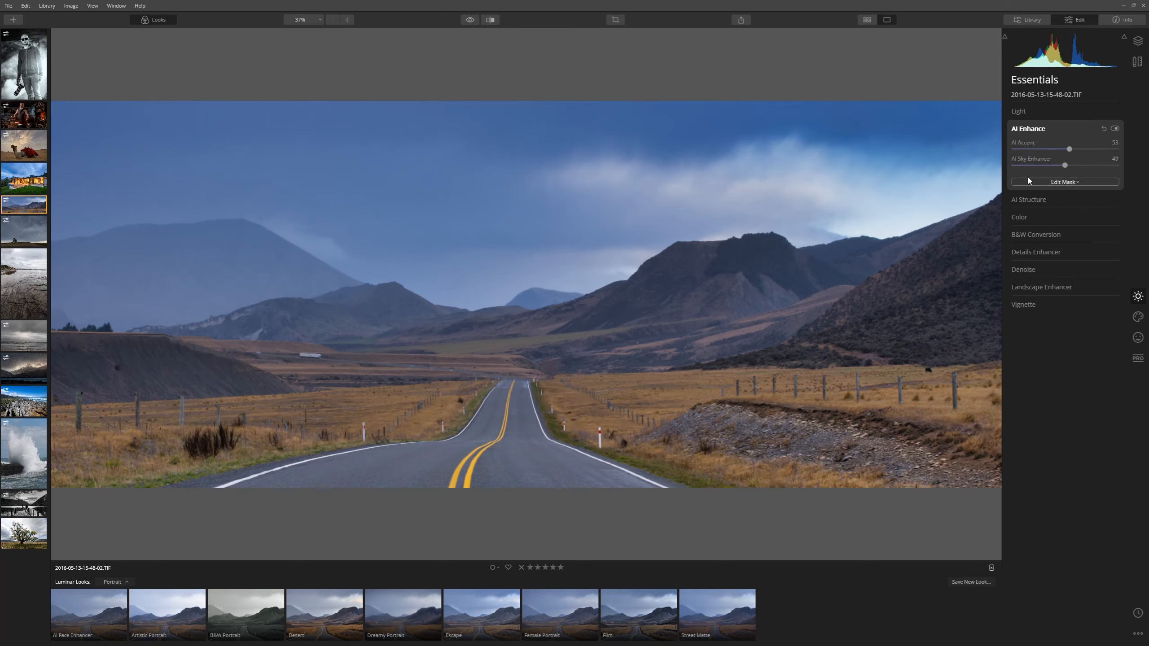
Set the road photo's AI Structure to Amount 61 and Boost 43
{"action": "left_click", "coordinate": [1039, 196]}
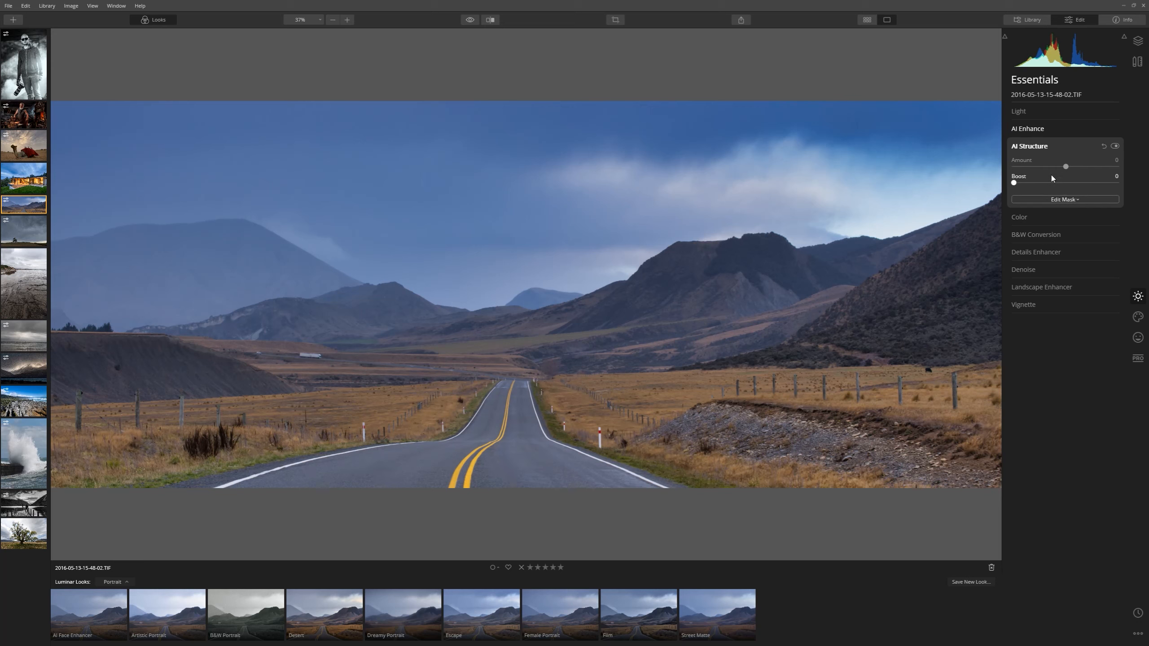
{"action": "left_click_drag", "start_coordinate": [1066, 167], "coordinate": [1128, 173]}
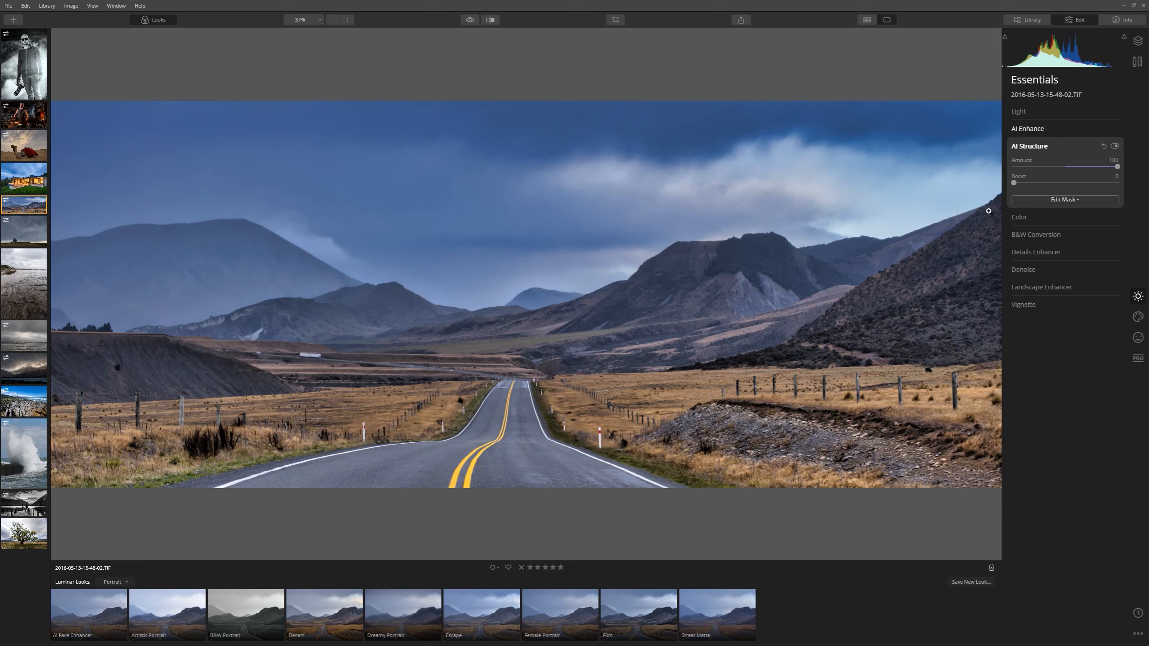
{"action": "left_click_drag", "start_coordinate": [1015, 183], "coordinate": [1086, 188]}
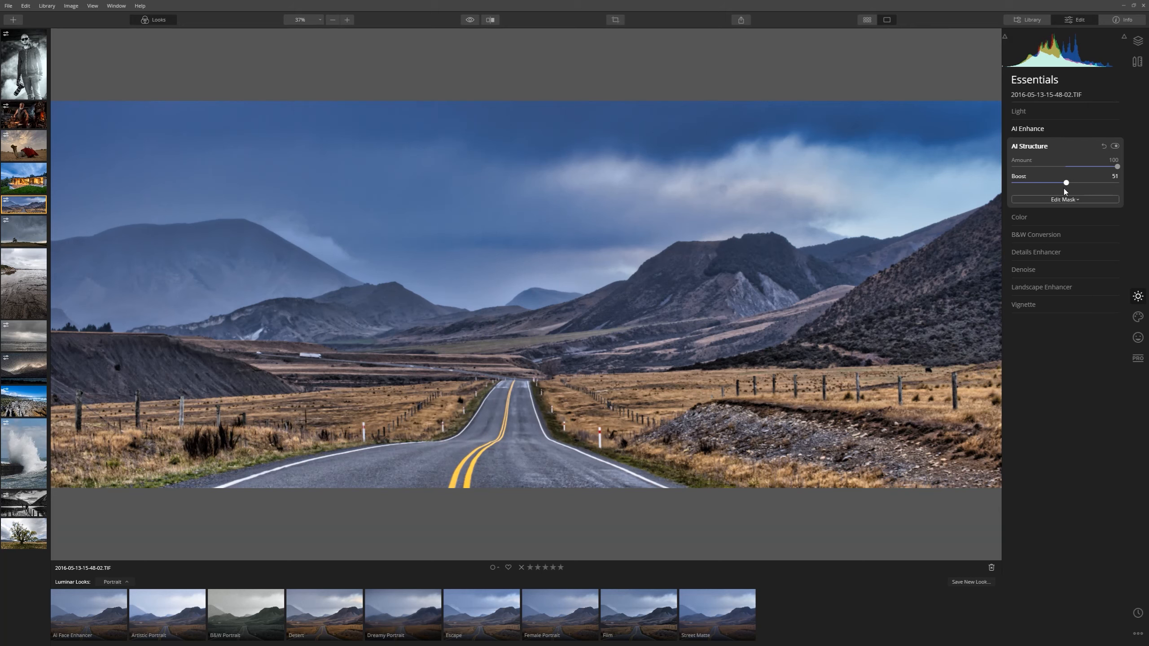
{"action": "left_click", "coordinate": [1115, 168]}
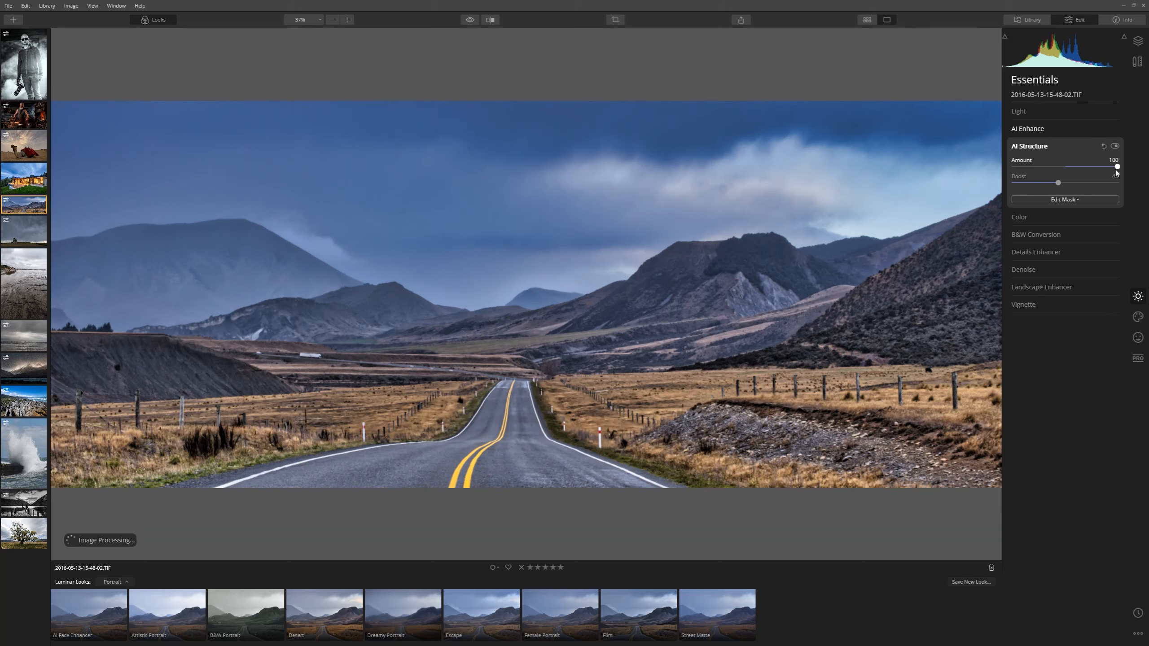
{"action": "left_click_drag", "start_coordinate": [1115, 166], "coordinate": [1096, 168]}
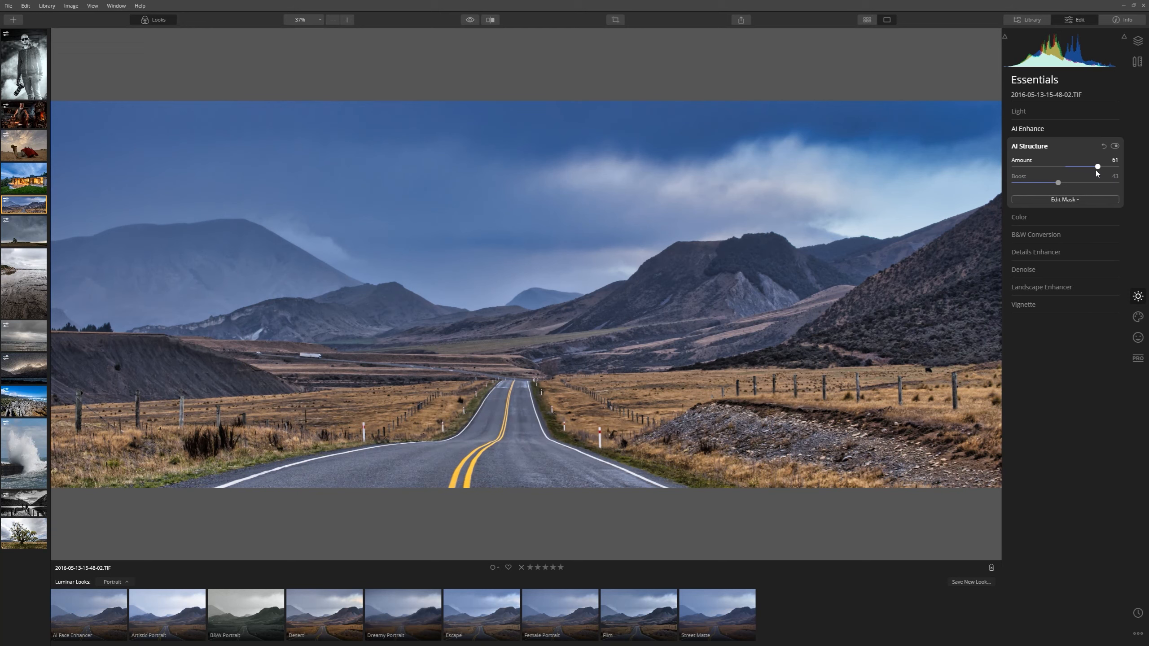
Apply the creative Dramatic filter to the road photo with Amount 36 and compare the edit with the original
{"action": "left_click", "coordinate": [1138, 317]}
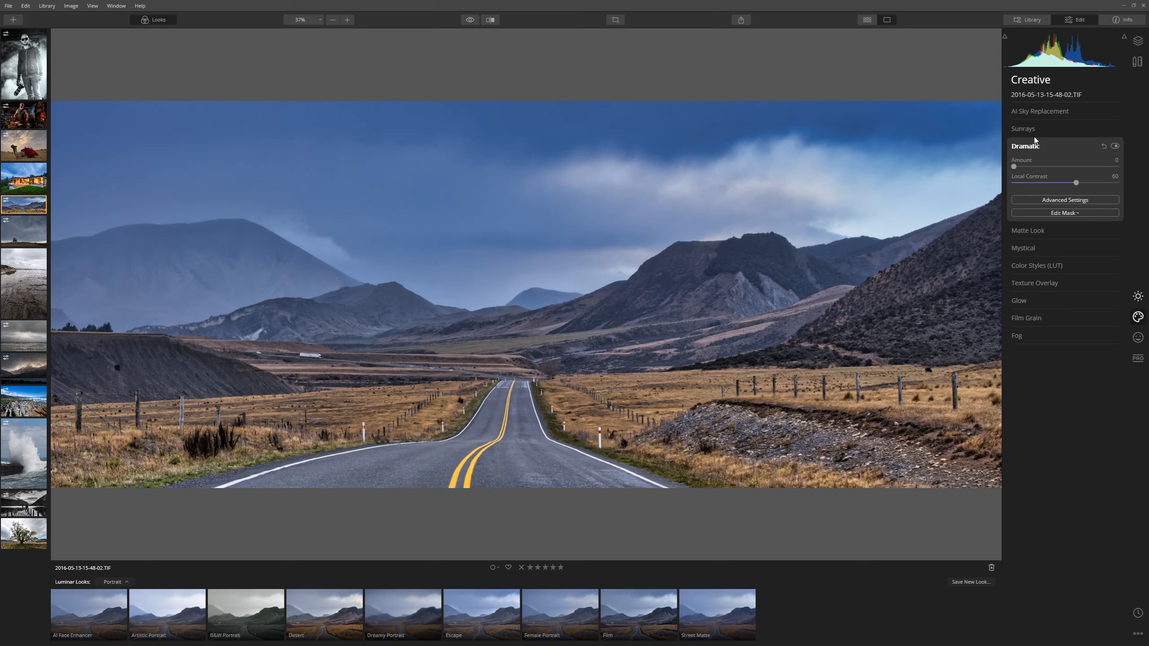
{"action": "left_click_drag", "start_coordinate": [1014, 167], "coordinate": [1123, 168]}
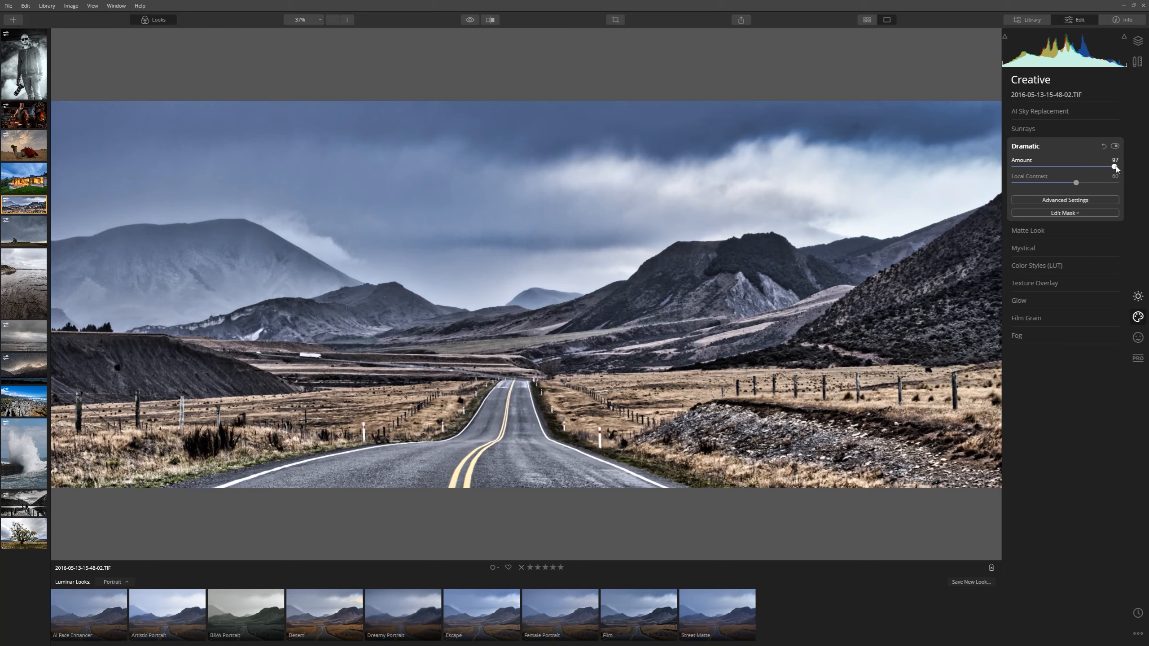
{"action": "left_click_drag", "start_coordinate": [1116, 169], "coordinate": [1059, 169]}
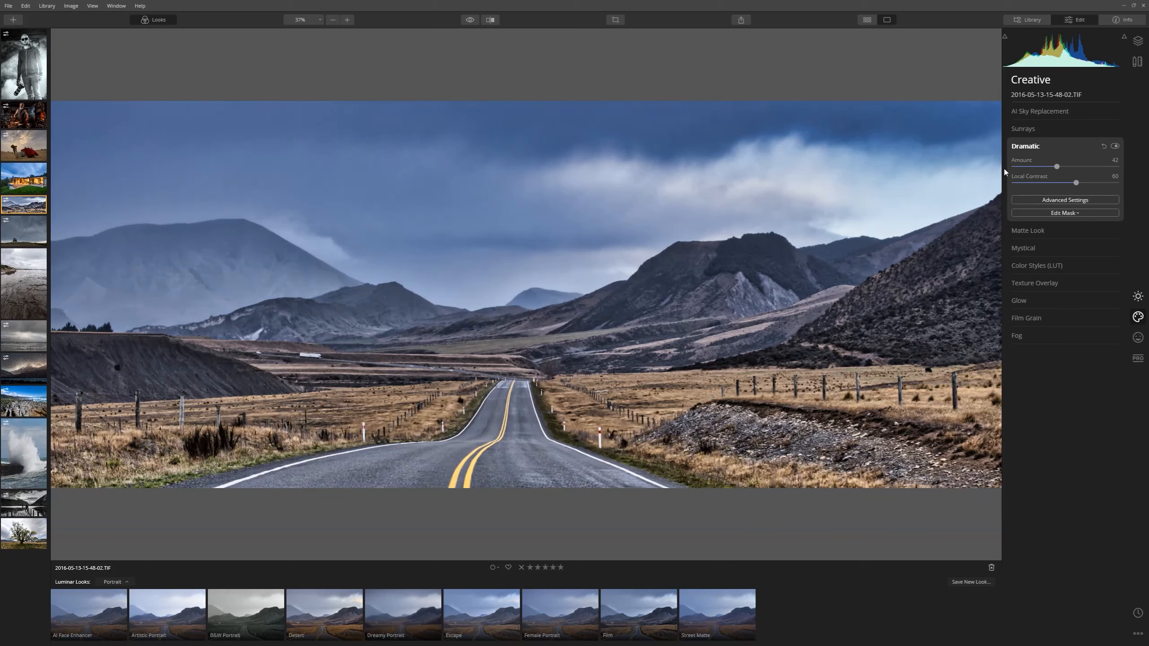
{"action": "left_click_drag", "start_coordinate": [1059, 168], "coordinate": [1050, 168]}
{"action": "left_click", "coordinate": [470, 20]}
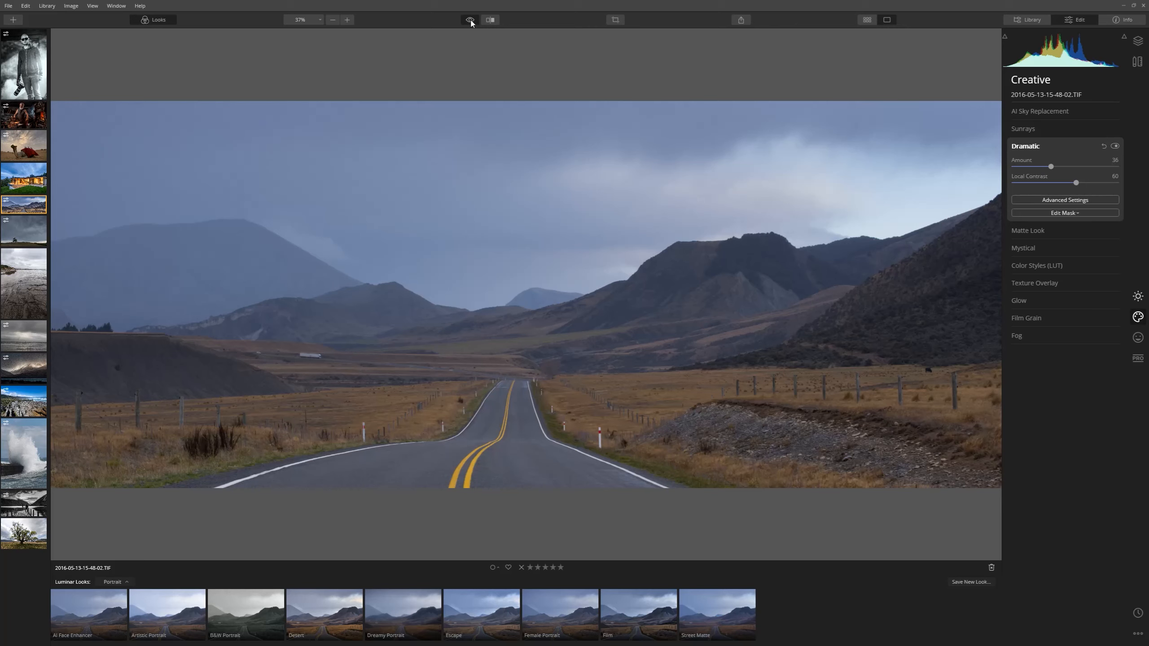
{"action": "left_click", "coordinate": [470, 21]}
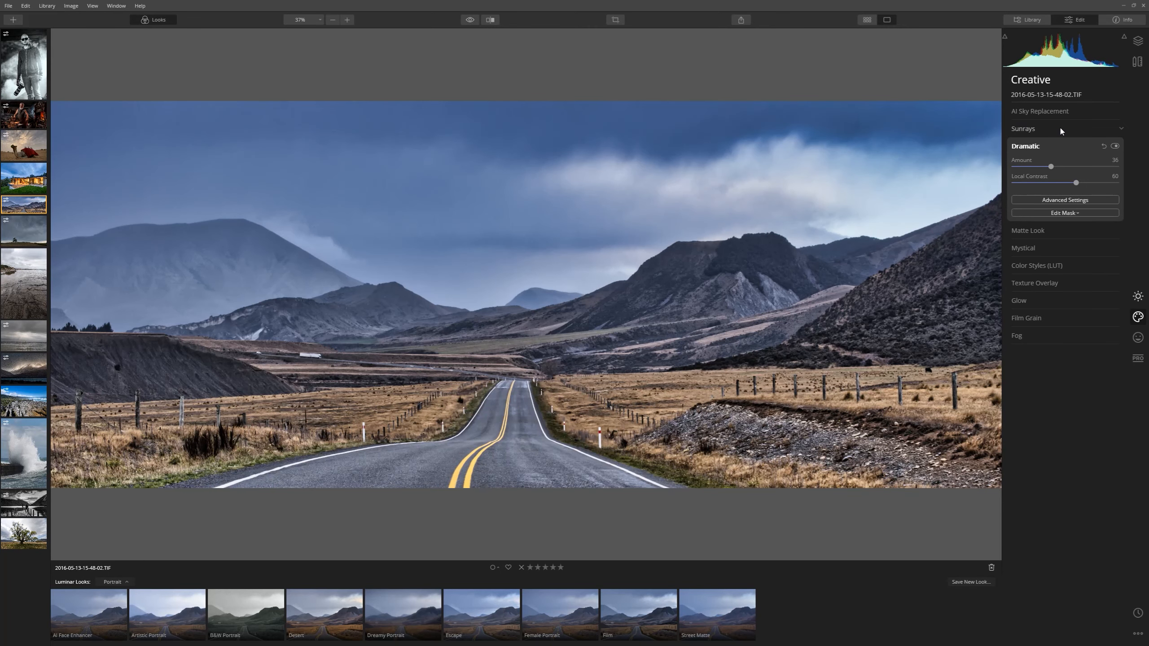
On the photo of the lone tree under a cloudy sky, set AI Structure Amount to 100 and Dramatic Amount to 37
{"action": "left_click", "coordinate": [1138, 297]}
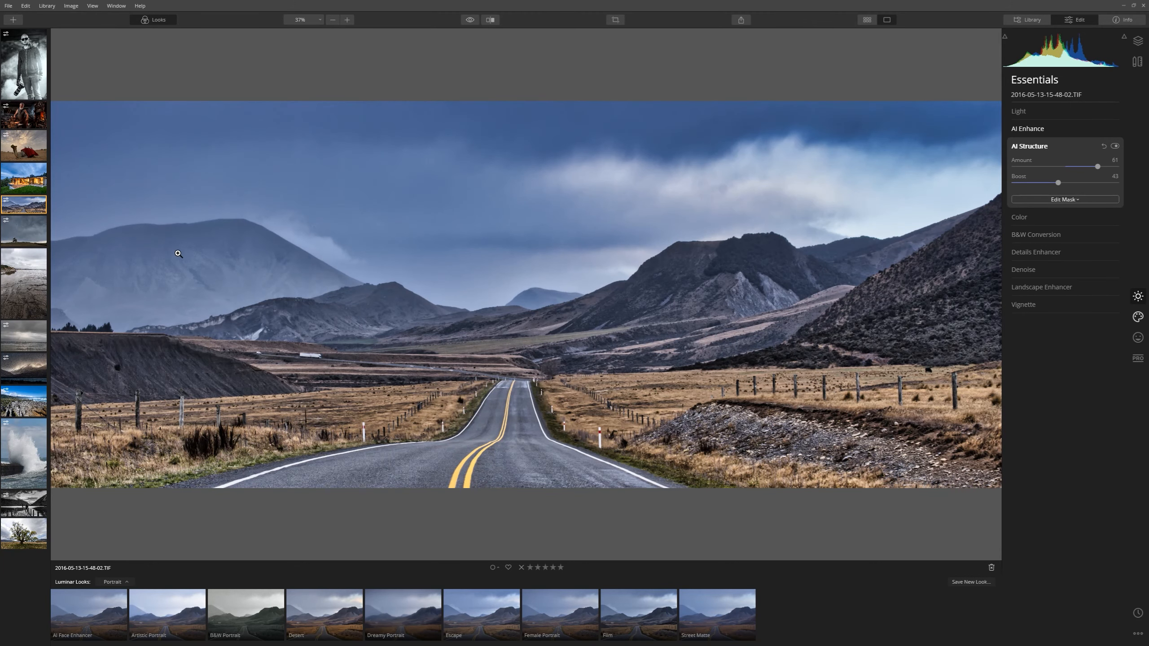
{"action": "left_click", "coordinate": [40, 230]}
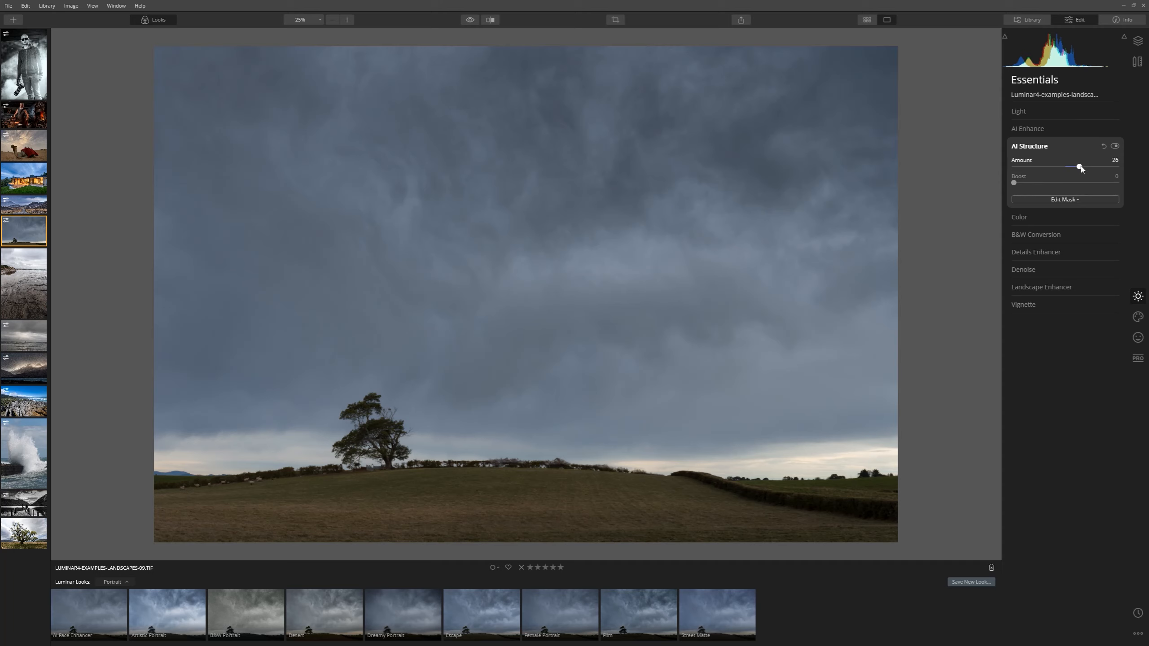
{"action": "left_click_drag", "start_coordinate": [1075, 169], "coordinate": [1104, 171]}
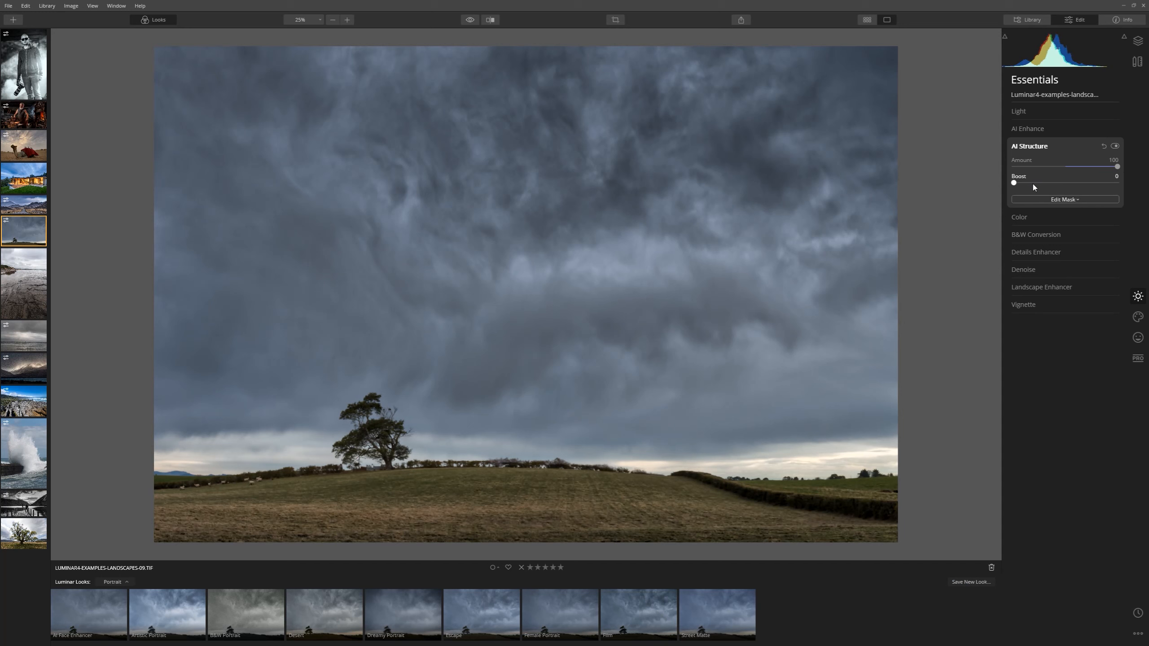
{"action": "left_click", "coordinate": [1138, 316]}
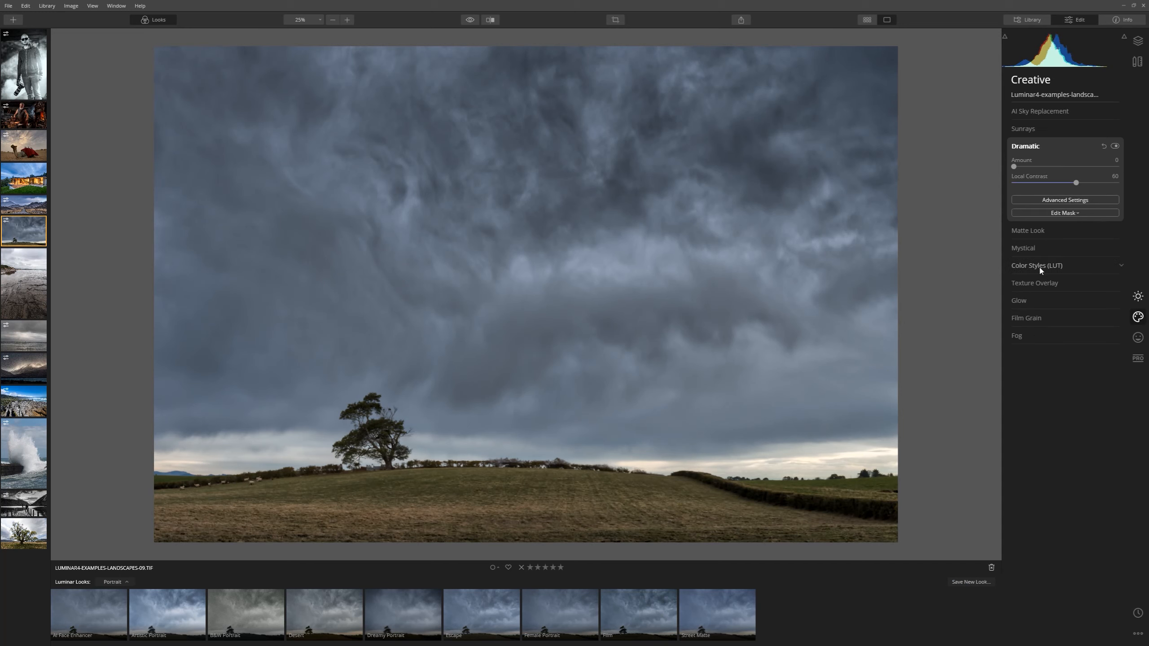
{"action": "left_click_drag", "start_coordinate": [1014, 167], "coordinate": [1040, 167]}
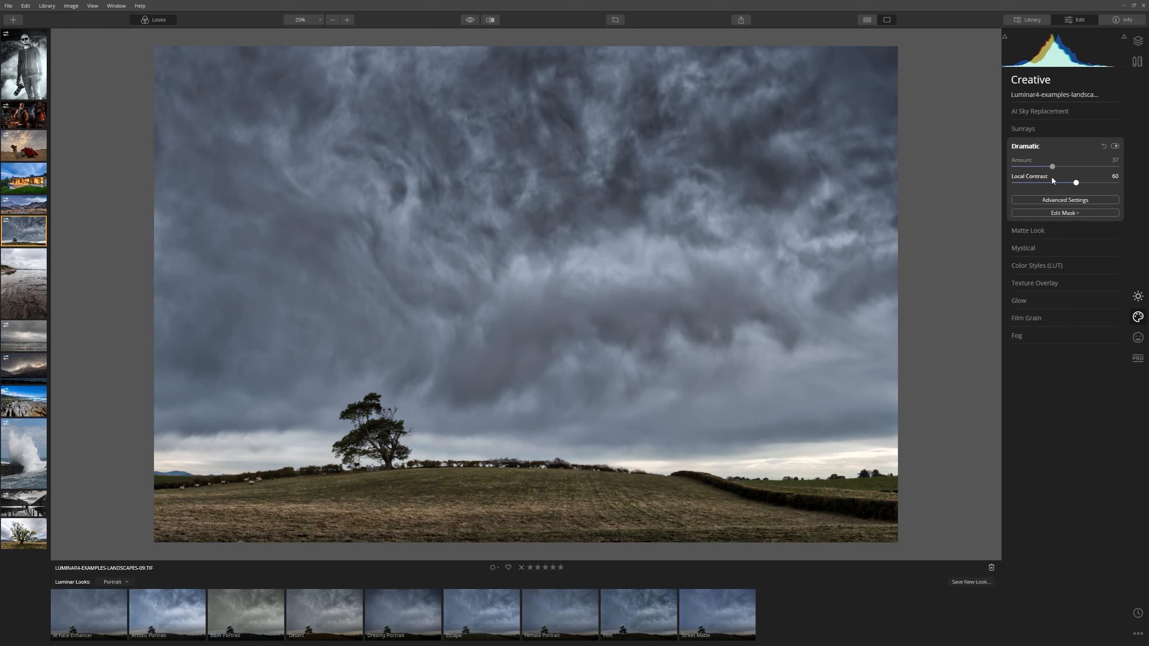
Add a vignette to the lone-tree photo with Amount about -58, Size 27 and Feather 100, and compare the edit with the original
{"action": "left_click", "coordinate": [1139, 298]}
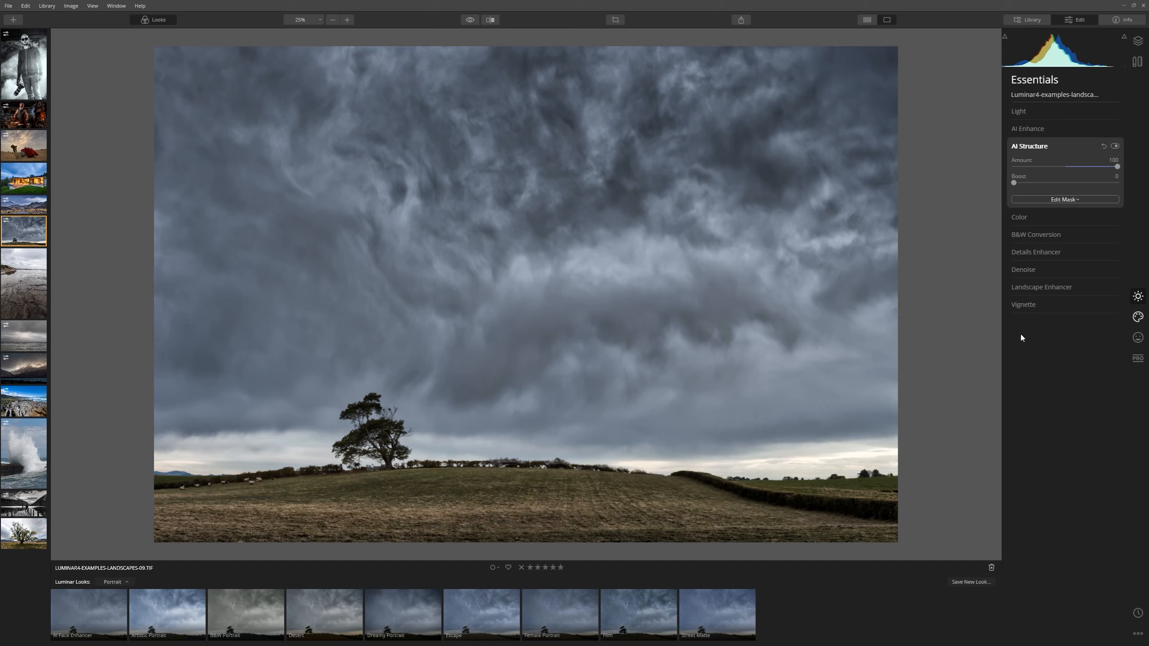
{"action": "left_click", "coordinate": [1024, 303]}
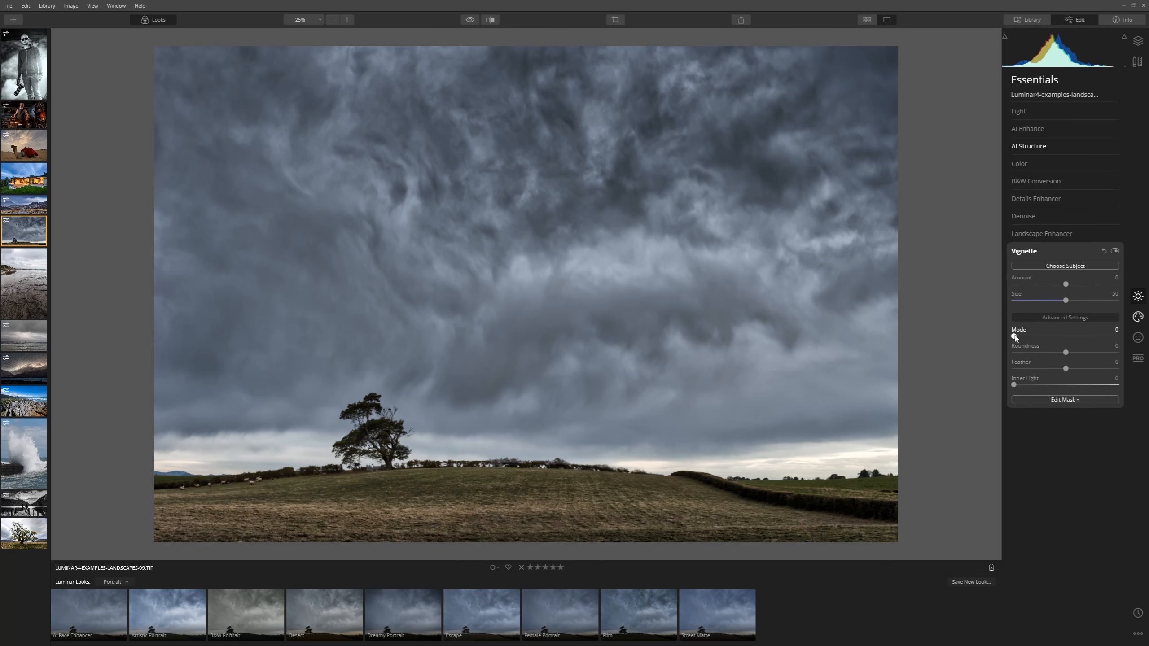
{"action": "mouse_move", "coordinate": [1050, 285]}
{"action": "left_mouse_down"}
{"action": "mouse_move", "coordinate": [1035, 285]}
{"action": "mouse_move", "coordinate": [1048, 301]}
{"action": "left_mouse_up"}
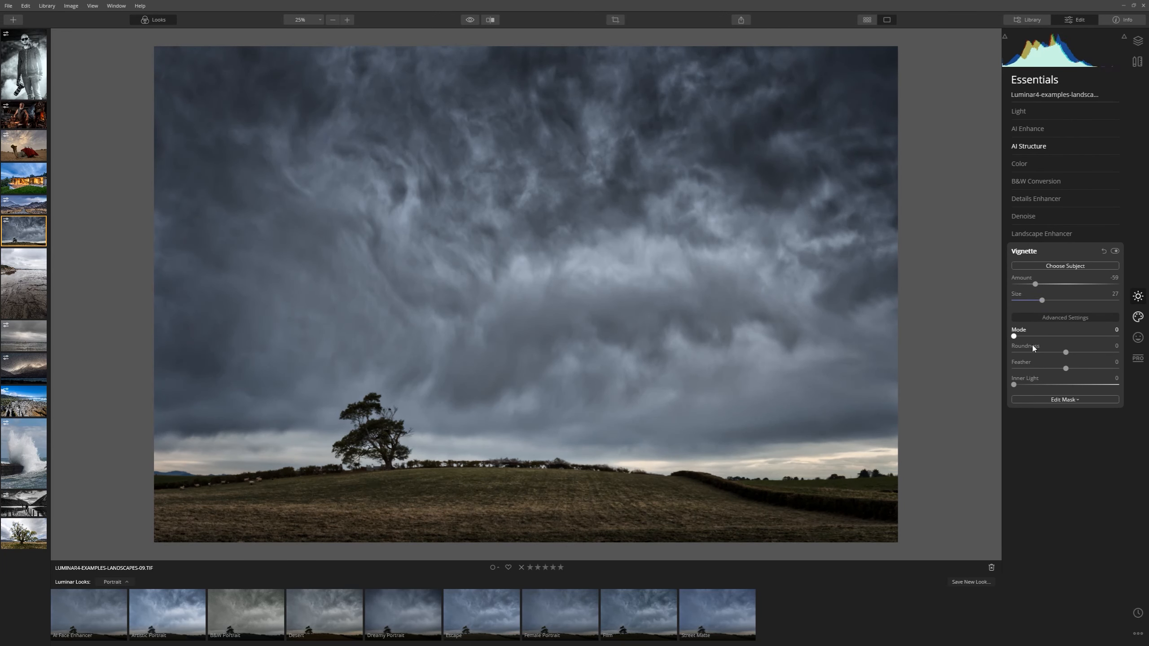
{"action": "left_click_drag", "start_coordinate": [1084, 371], "coordinate": [1124, 373]}
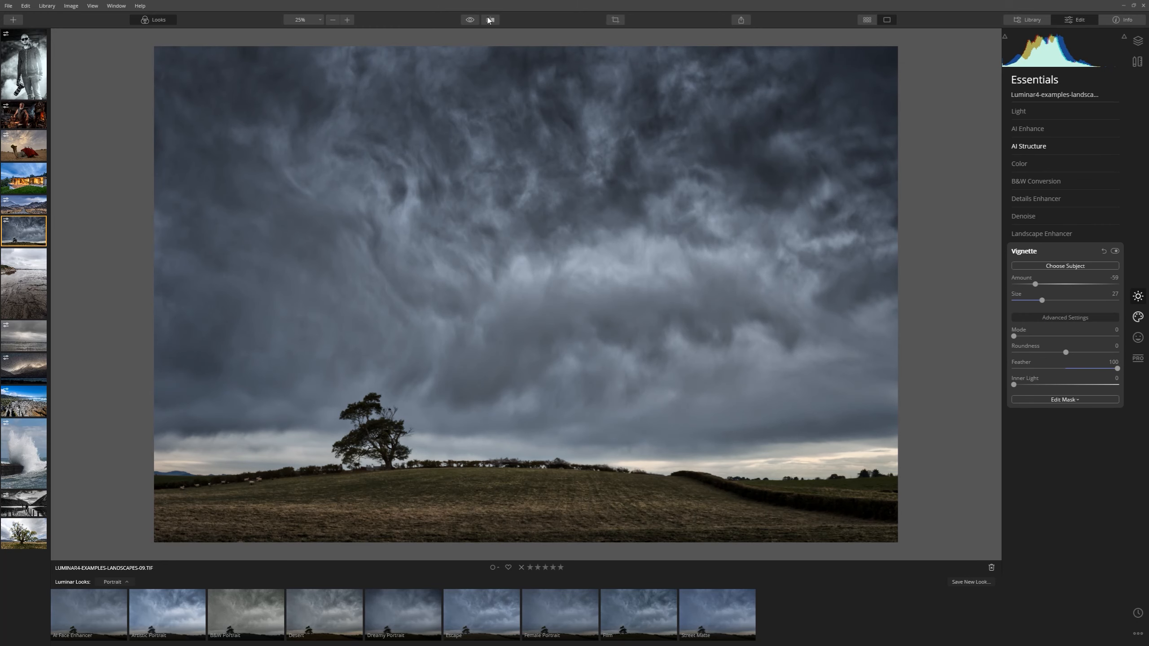
{"action": "left_click", "coordinate": [469, 21]}
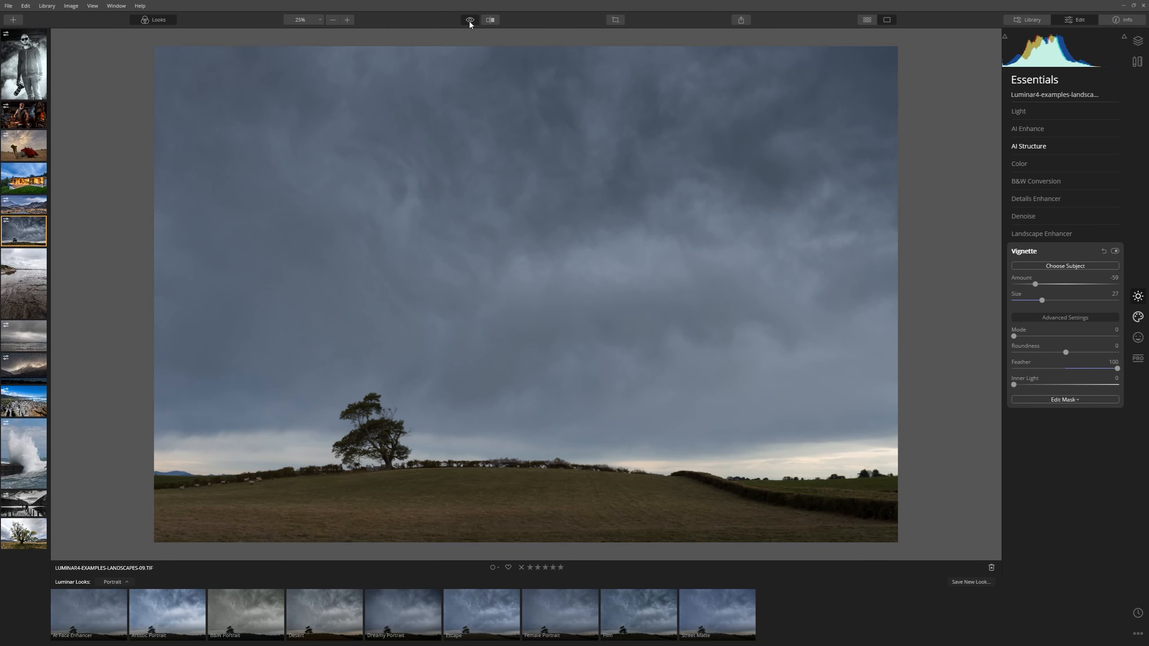
{"action": "left_click", "coordinate": [470, 21]}
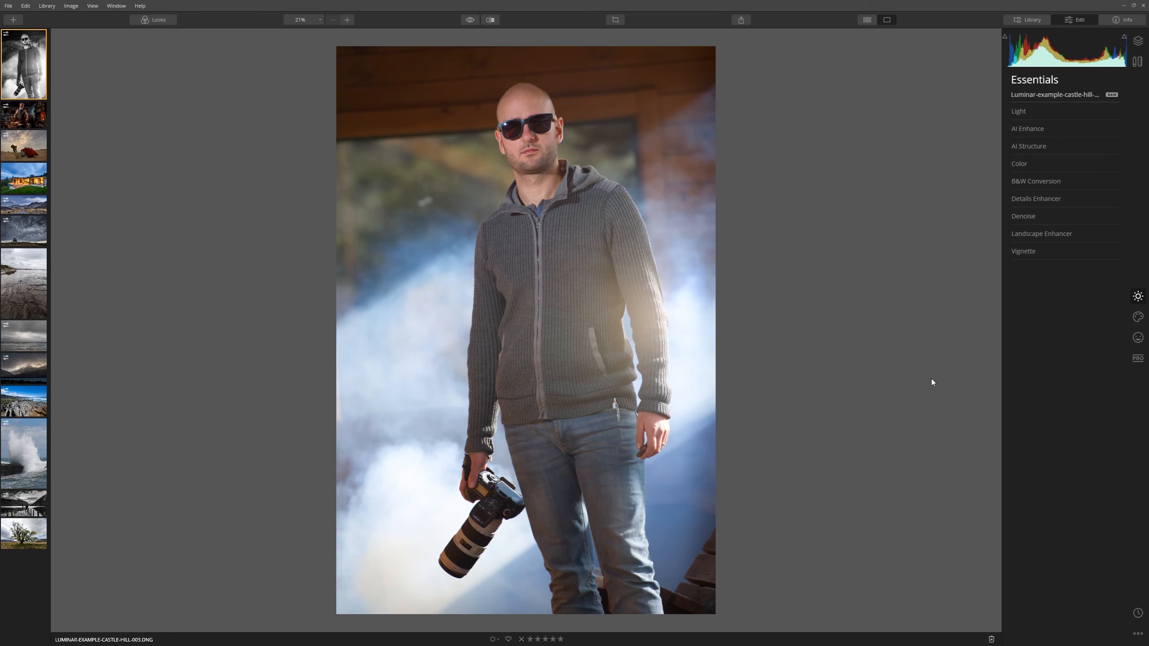
Show the Luminar Looks and apply Dramatic Look from the Dramatic collection to the portrait of the man holding a camera
{"action": "left_click", "coordinate": [154, 20]}
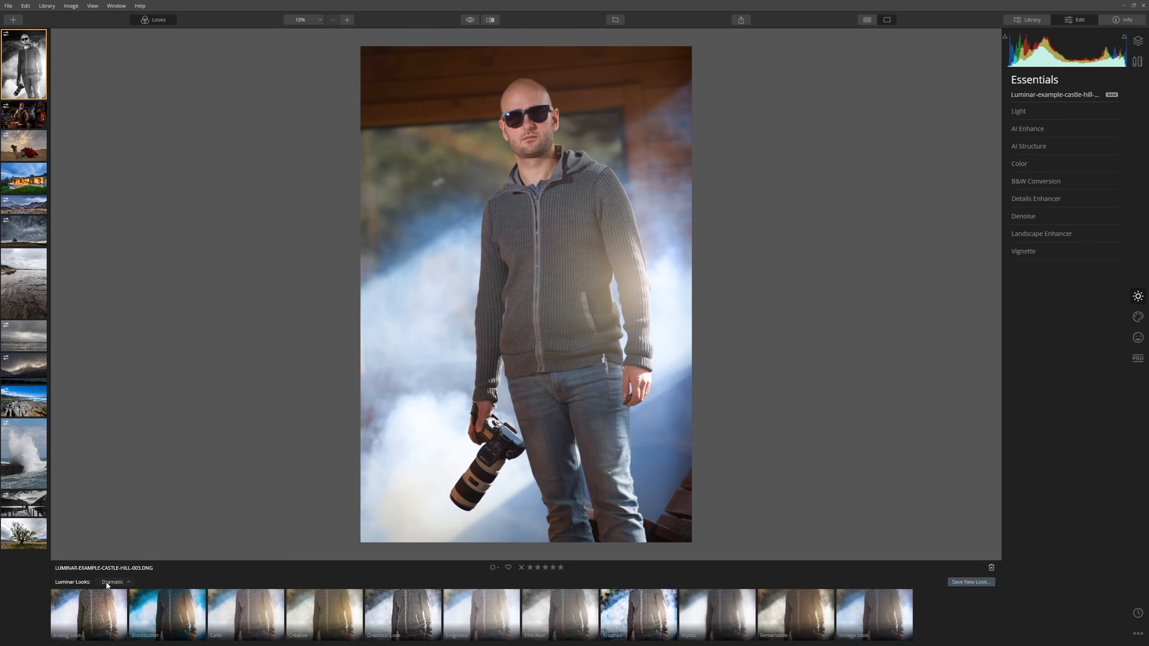
{"action": "left_click", "coordinate": [122, 582]}
{"action": "left_click", "coordinate": [182, 582]}
{"action": "left_click", "coordinate": [415, 603]}
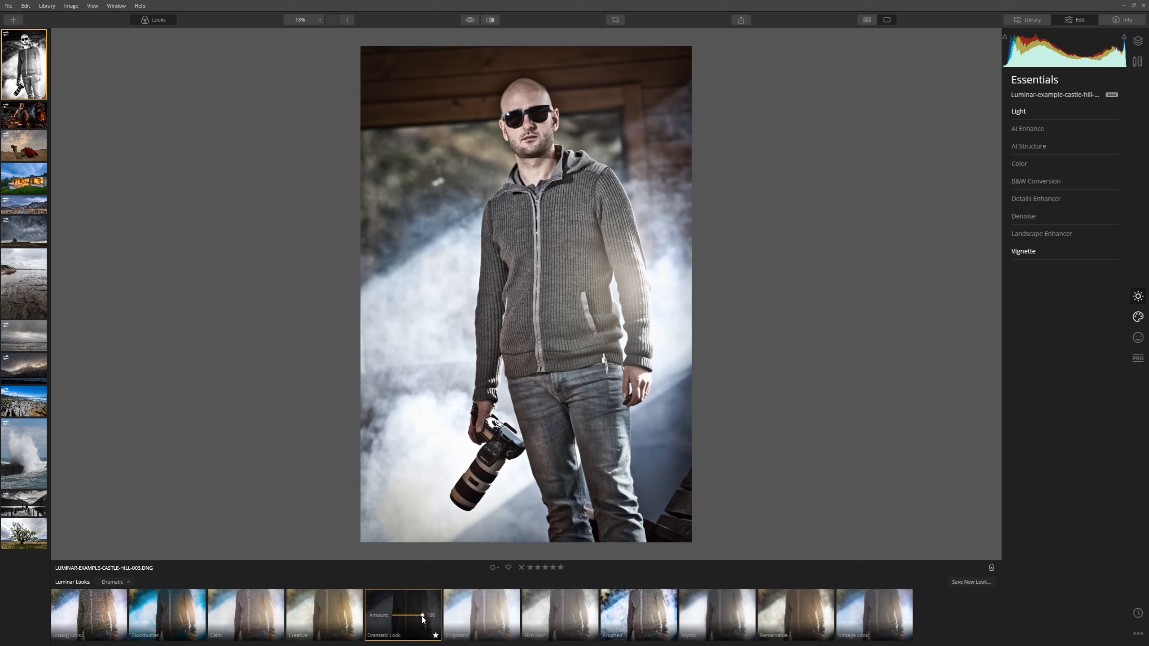
Reduce the Dramatic Look's Amount to about 45 and compare the portrait with its original
{"action": "left_click_drag", "start_coordinate": [421, 617], "coordinate": [406, 616]}
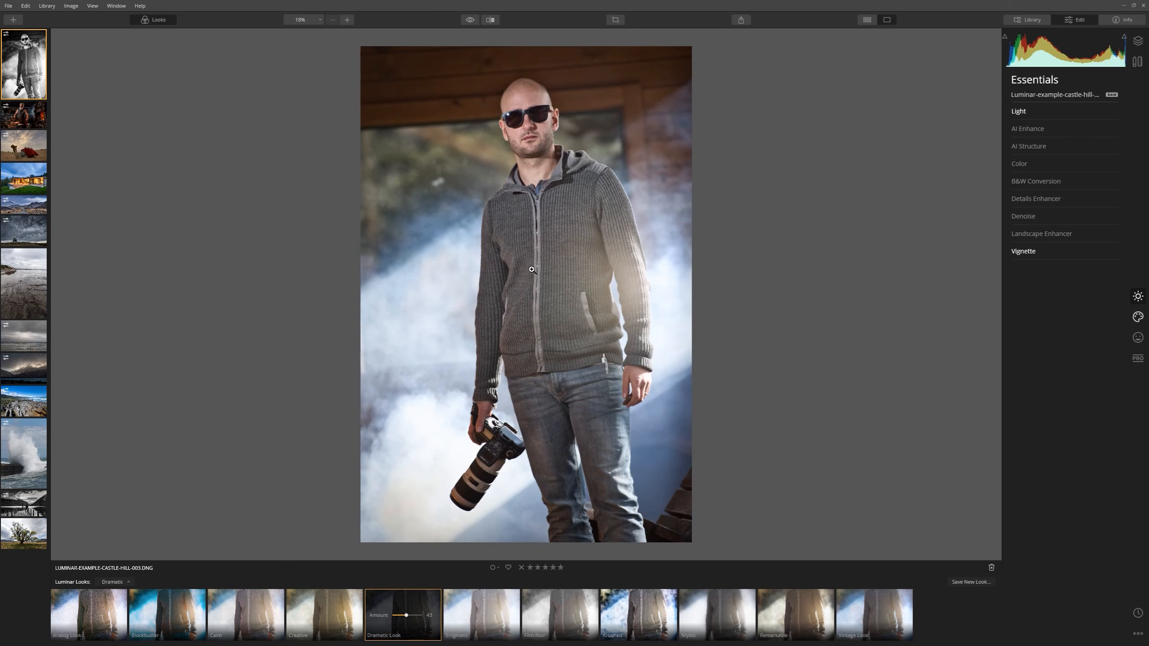
{"action": "left_click", "coordinate": [473, 21]}
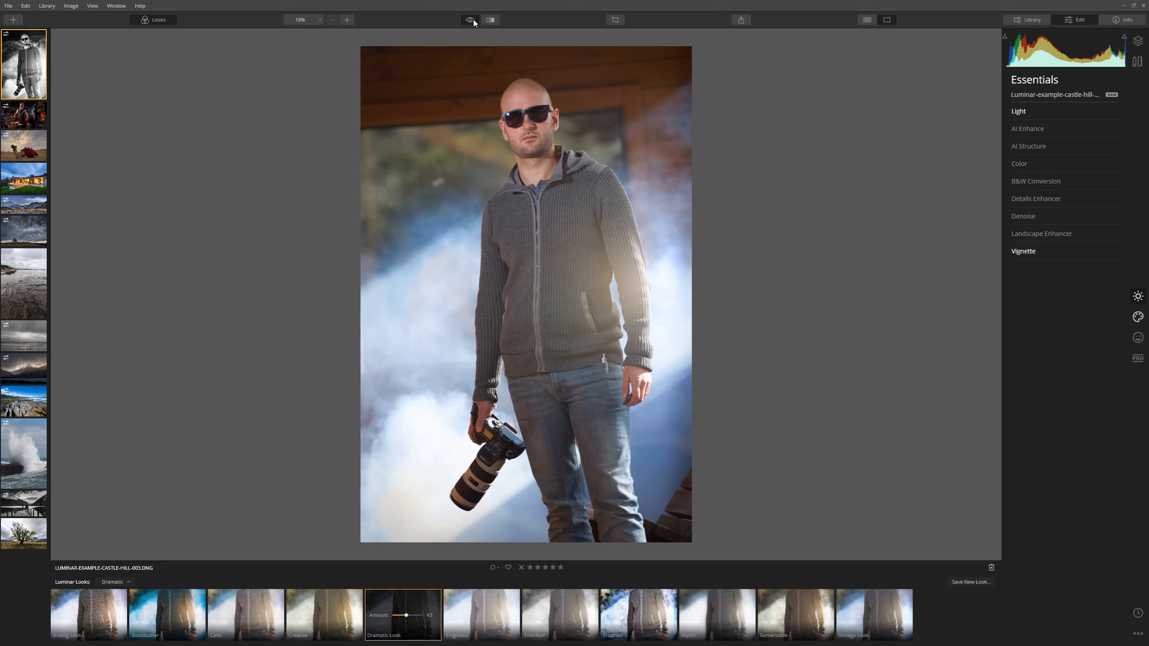
{"action": "left_click", "coordinate": [472, 22]}
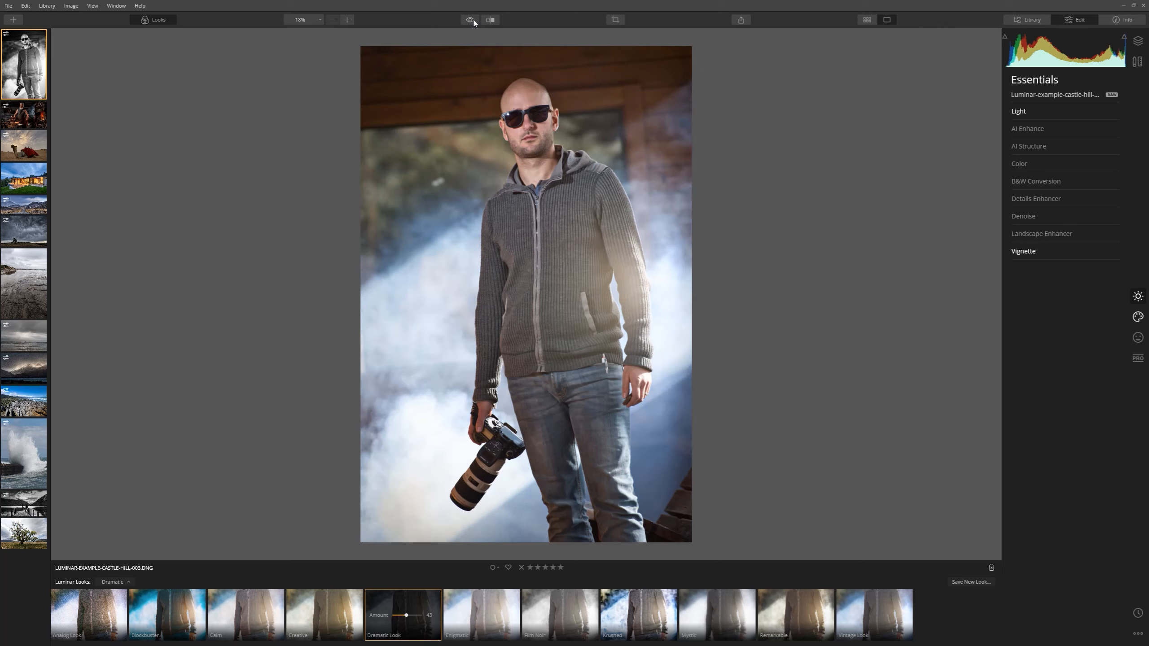
Apply the Mystic look to the portrait at Amount 100
{"action": "left_click", "coordinate": [722, 609]}
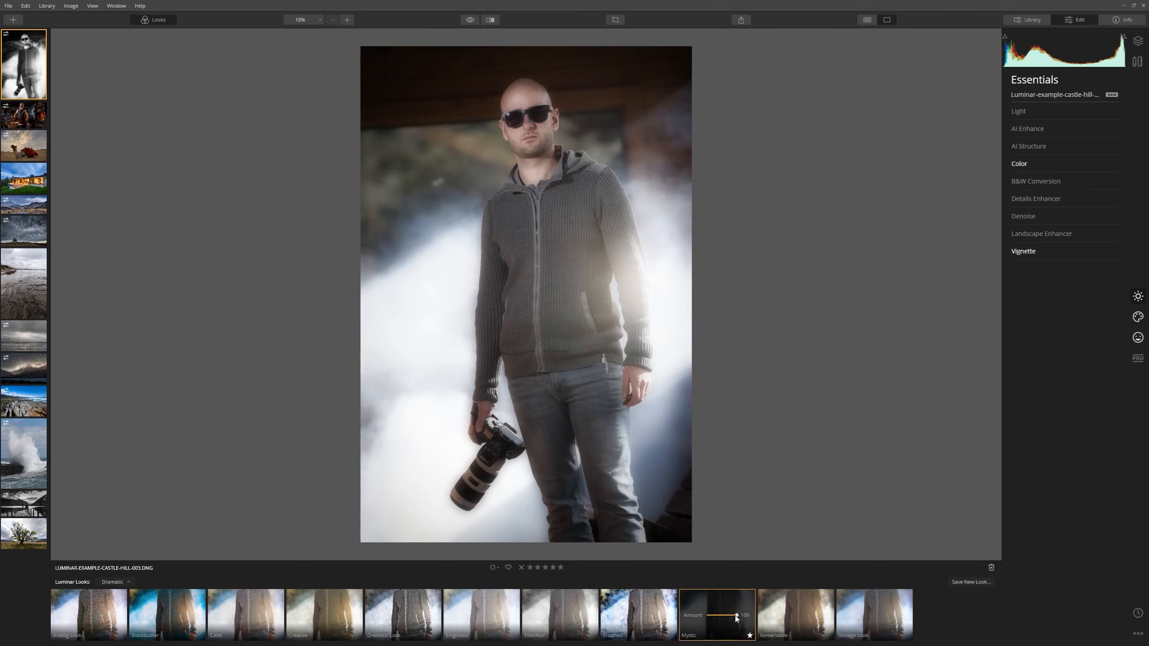
{"action": "left_click_drag", "start_coordinate": [729, 620], "coordinate": [757, 621]}
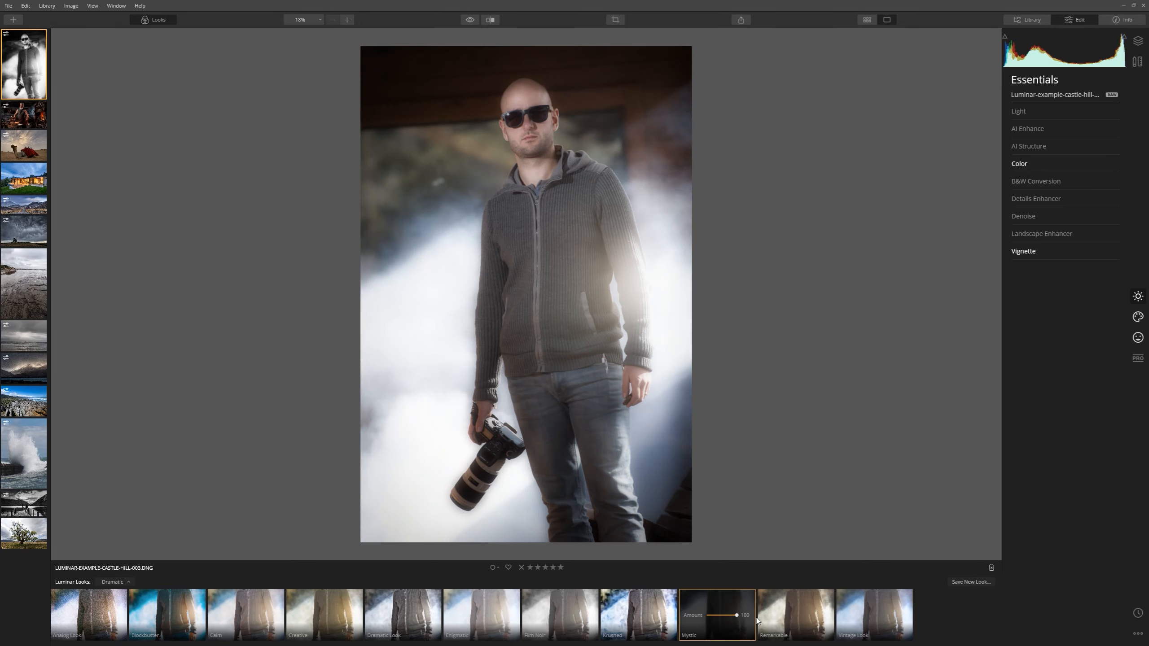